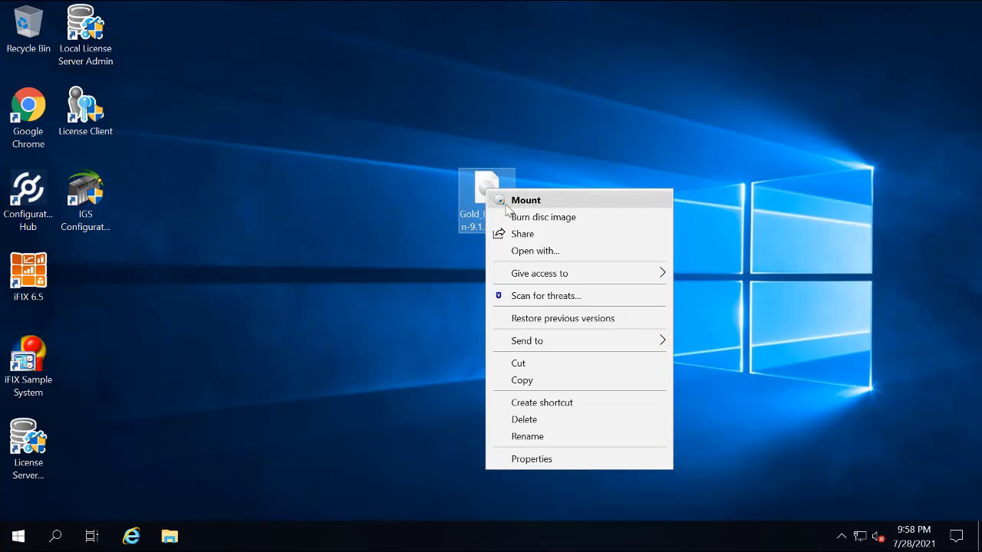
# - Mount the Historian disc image and bring up the context menu for InstallLauncher
pyautogui.click(525, 200)
pyautogui.scroll(-2, 510, 335)
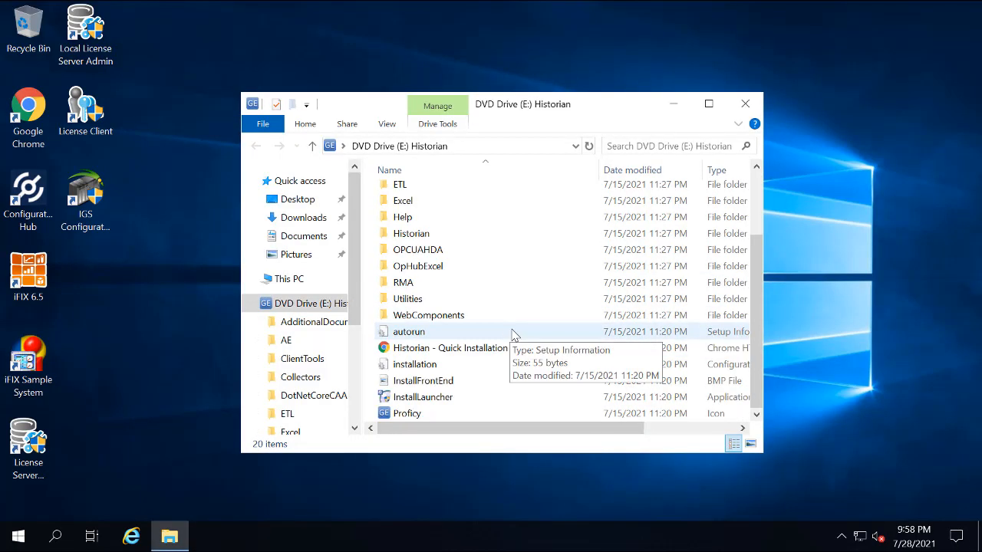
pyautogui.click(441, 400)
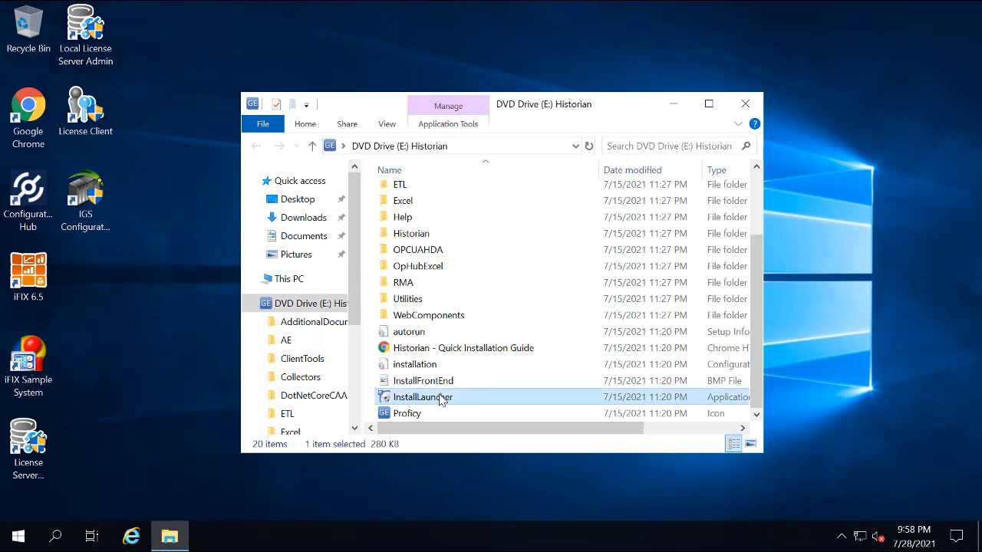
pyautogui.rightClick(441, 399)
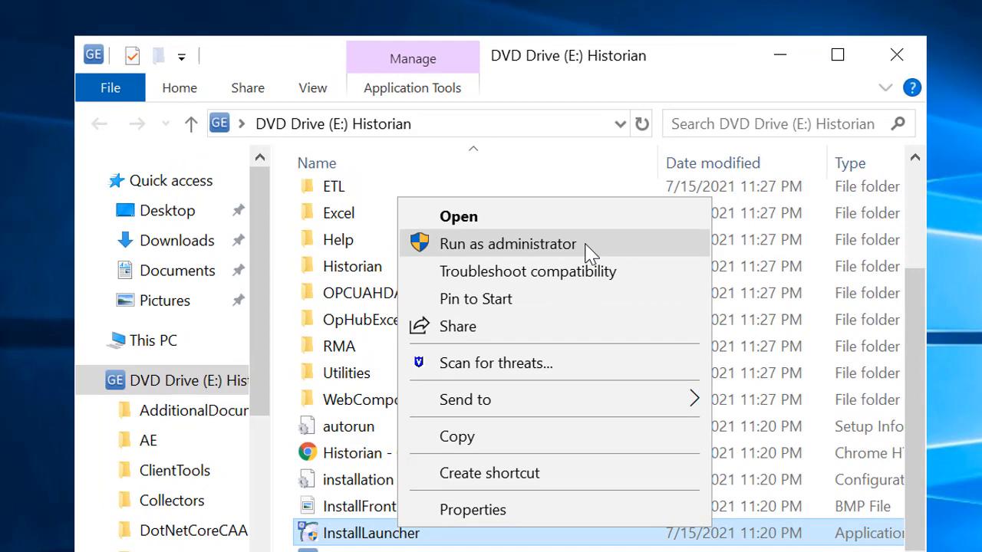
# - Run InstallLauncher as administrator, allow UAC, and start the Historian Server setup
pyautogui.click(589, 253)
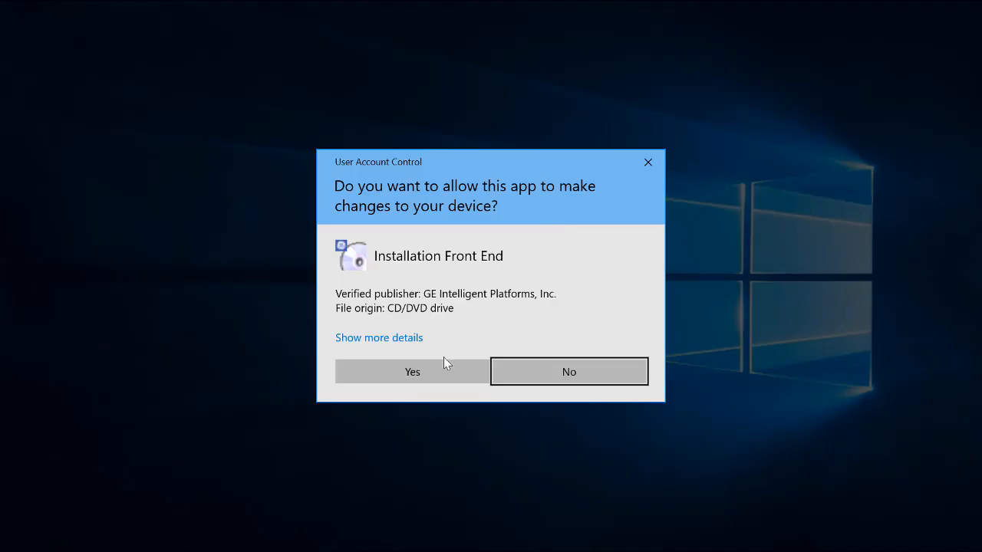
pyautogui.click(398, 375)
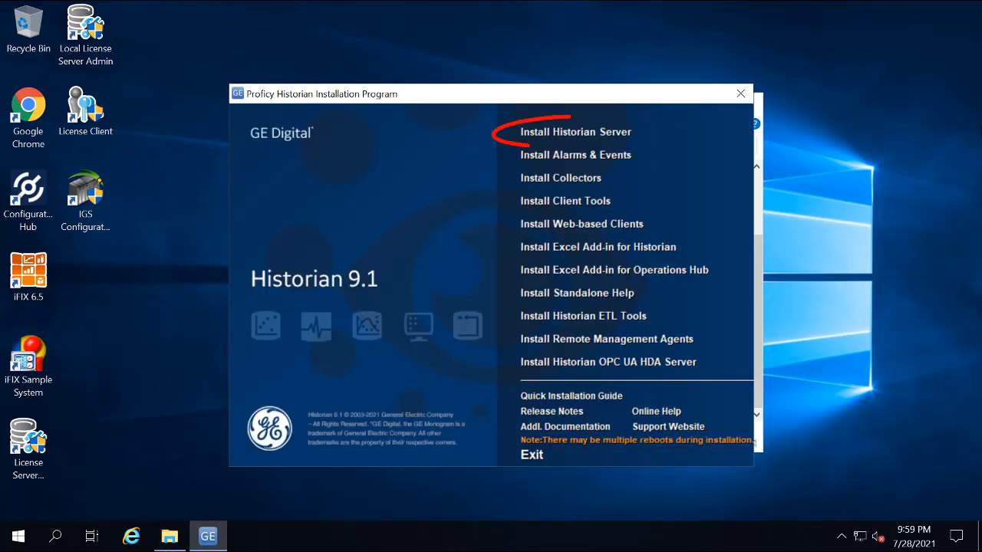
pyautogui.click(606, 134)
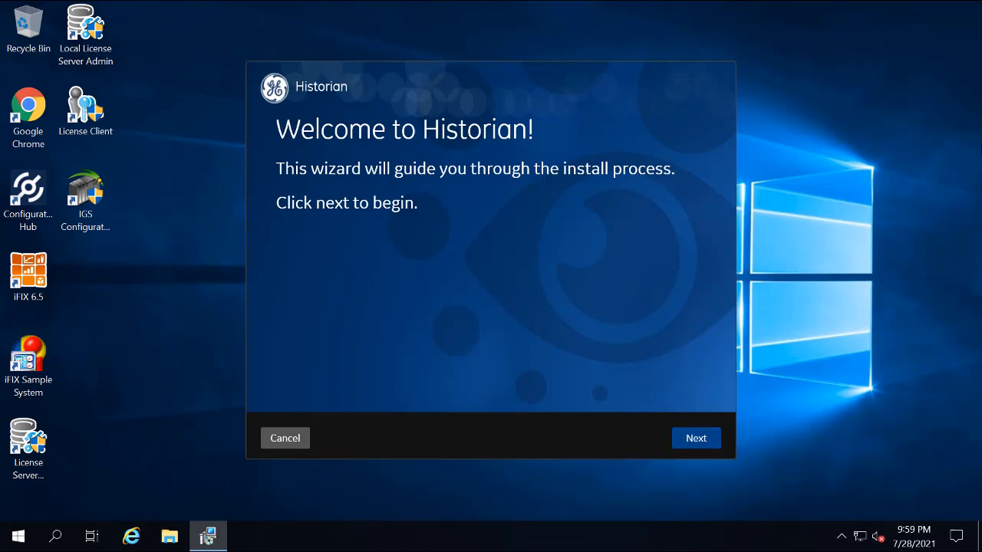
# - Pass the welcome page and accept the license agreement to reach the install location
pyautogui.click(696, 438)
pyautogui.click(656, 369)
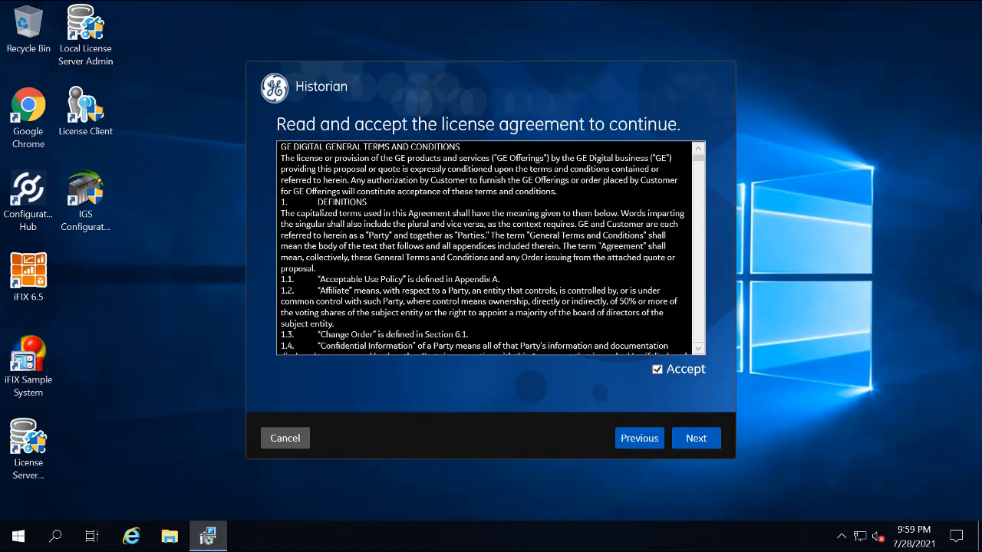
pyautogui.click(695, 440)
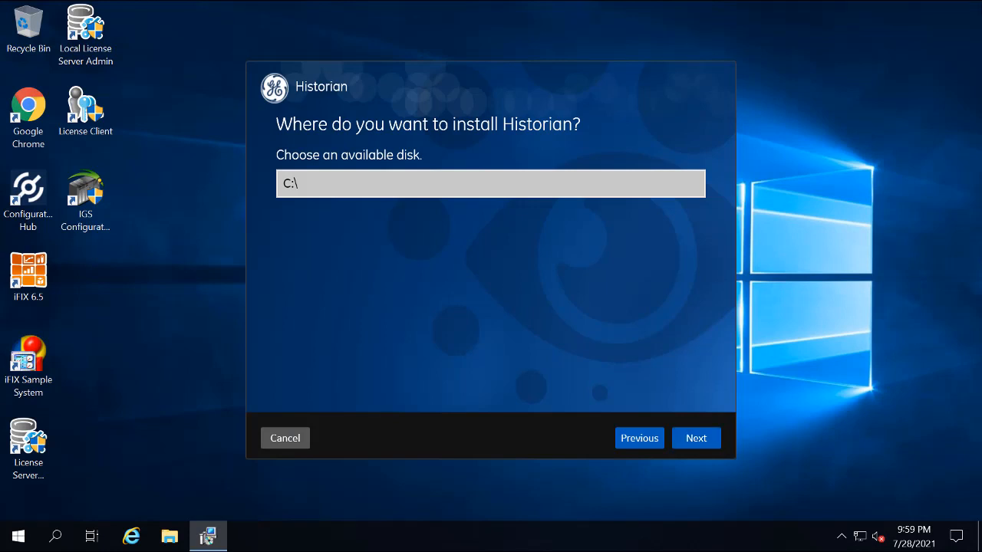
# - Keep C:\, skip web clients and security groups, keep Historian Single Server, and install
pyautogui.click(695, 440)
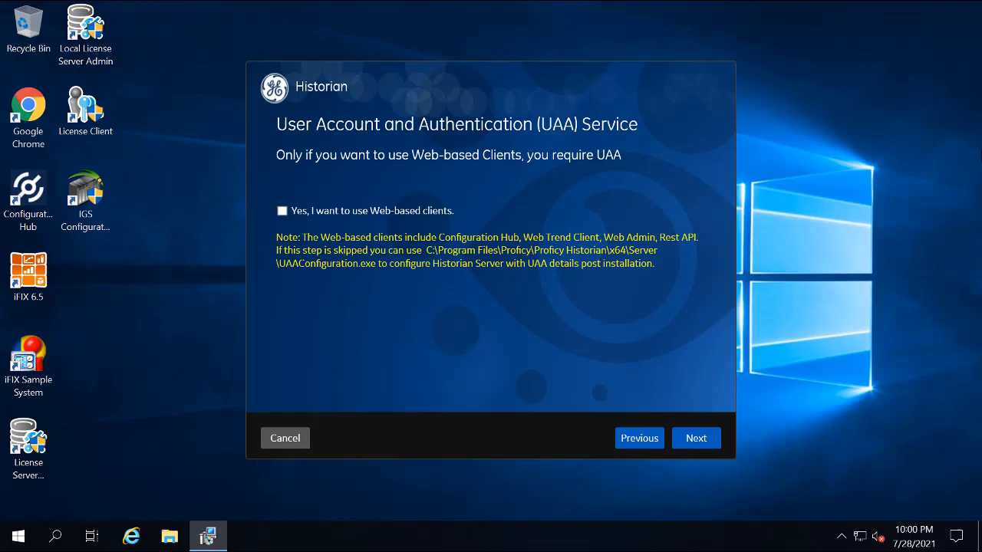
pyautogui.click(687, 439)
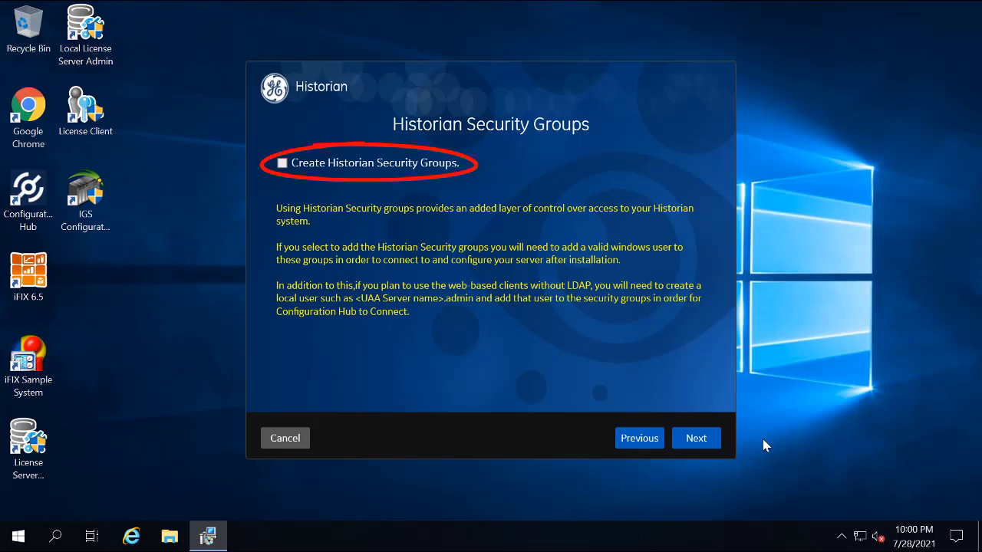
pyautogui.click(696, 438)
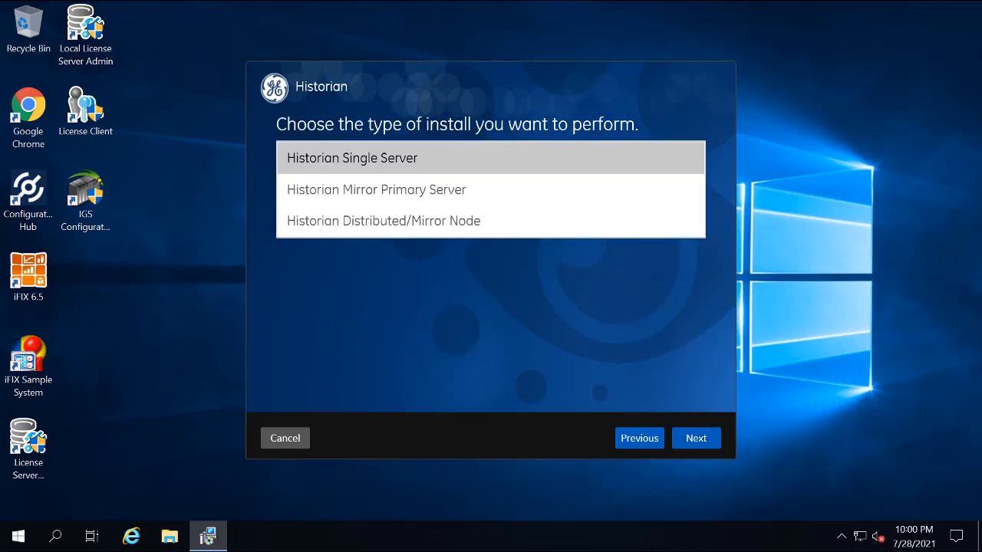
pyautogui.click(706, 436)
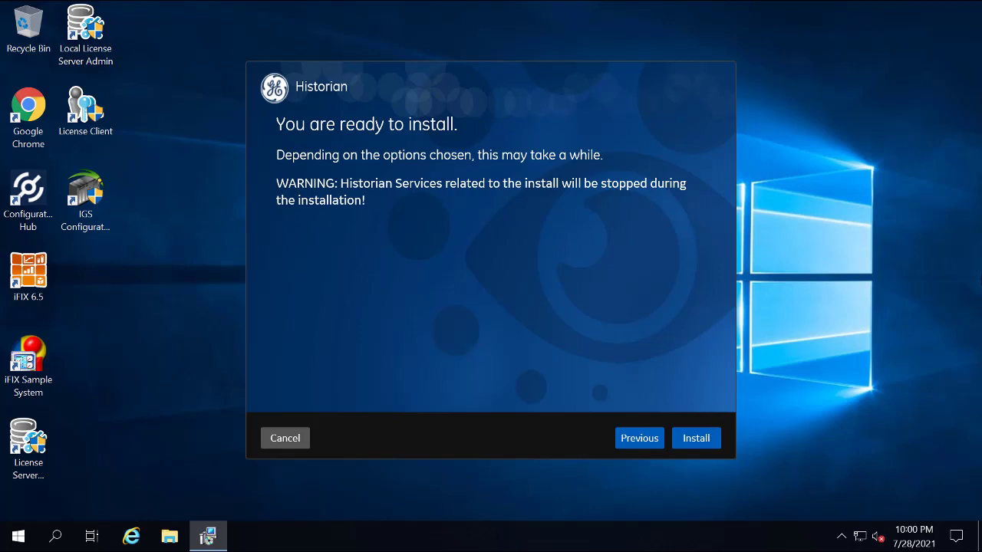
pyautogui.click(696, 441)
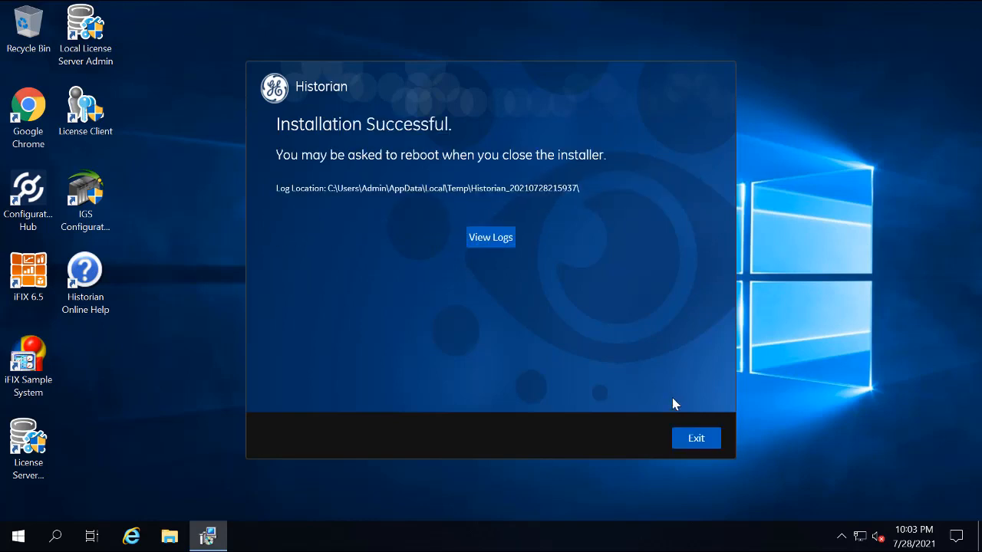
# - Exit the finished installer and accept the reboot to complete installation
pyautogui.click(695, 437)
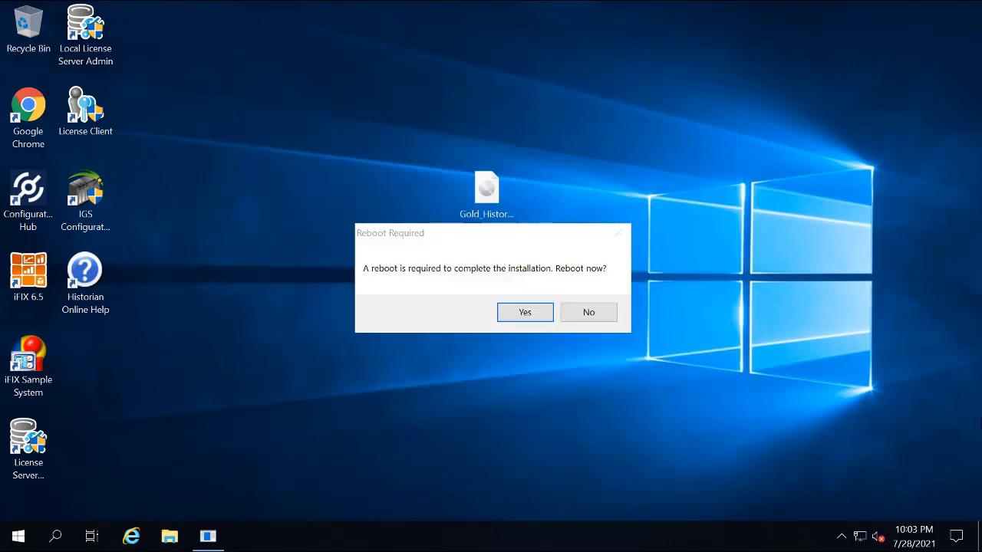
pyautogui.click(518, 316)
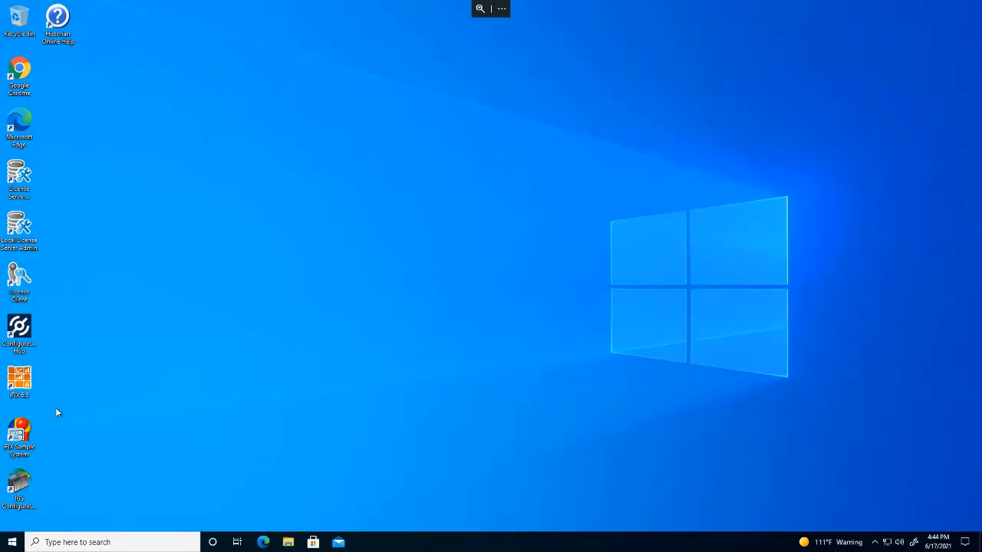
# - Launch Computer Management via Win+X and show the Services list in Standard view
pyautogui.press('super+x')
pyautogui.click(66, 367)
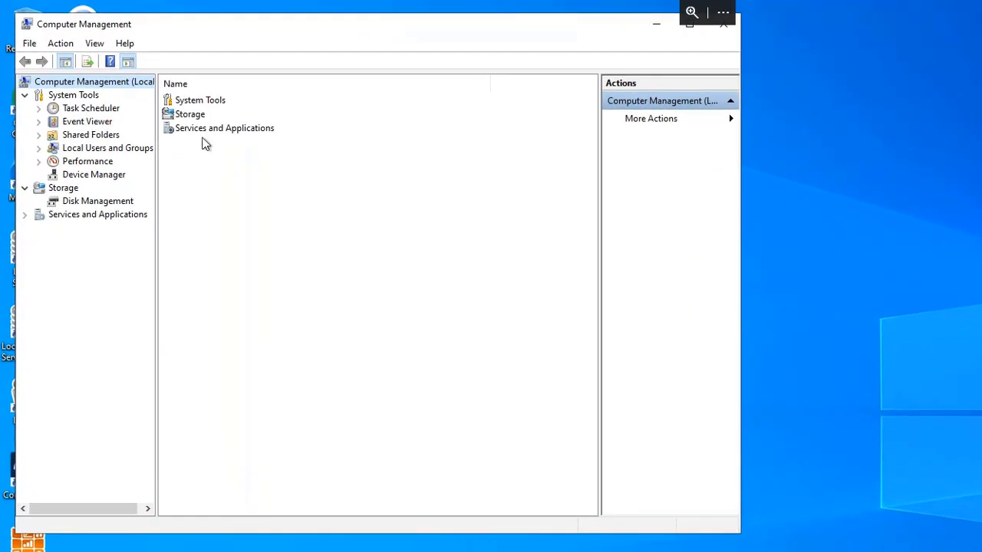
pyautogui.click(25, 215)
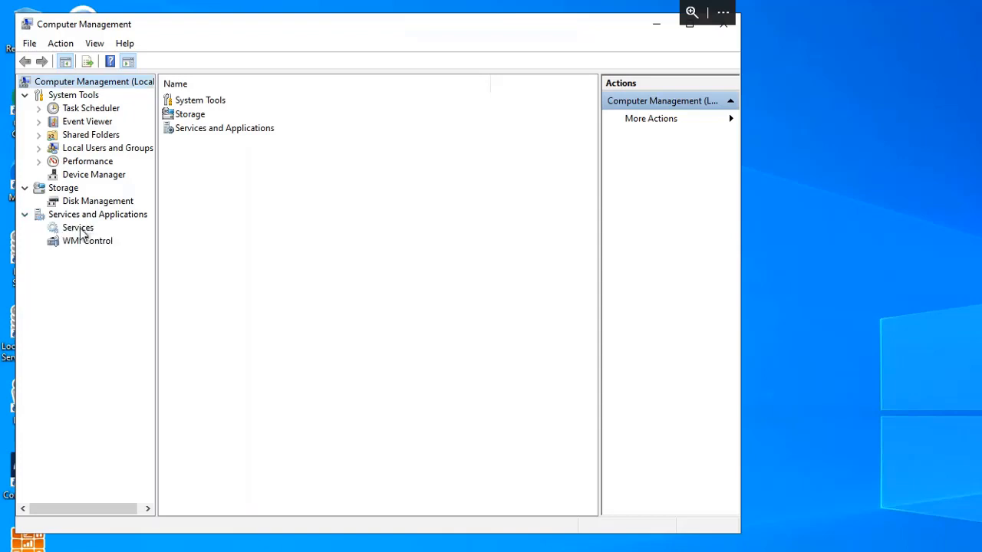
pyautogui.click(82, 230)
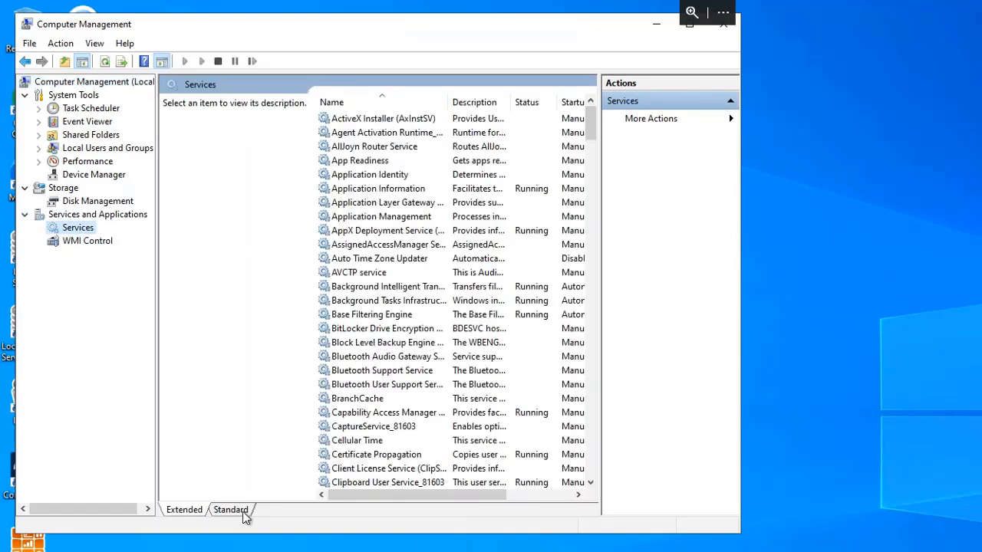
pyautogui.click(244, 510)
# - Jump to H, select Historian Data Archiver(x64) and refresh its status
pyautogui.click(230, 229)
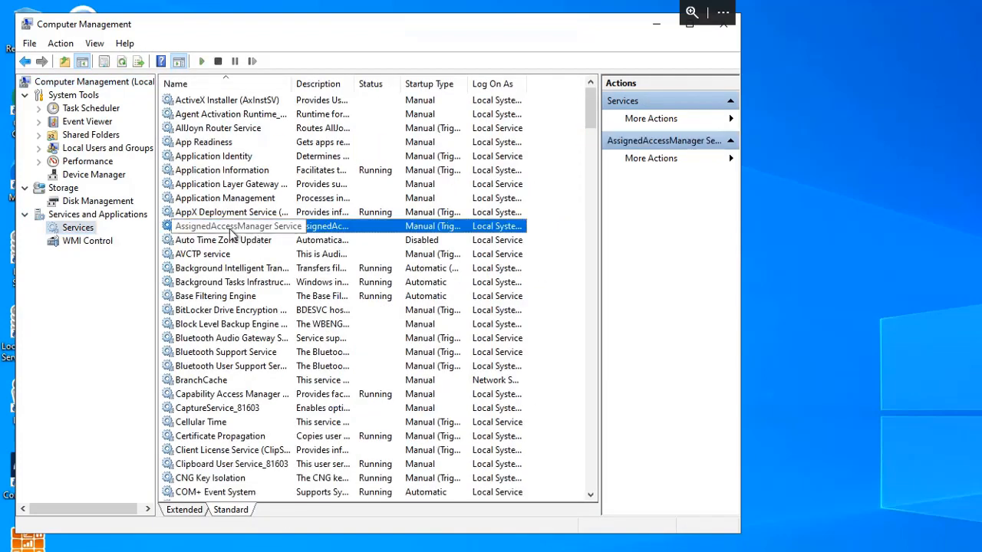
pyautogui.press('h')
pyautogui.click(243, 129)
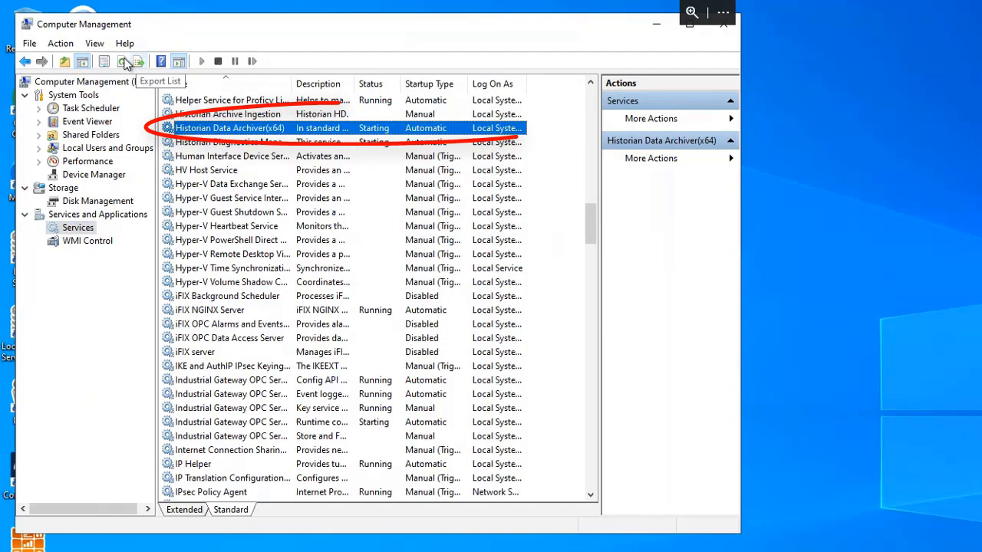
pyautogui.click(123, 62)
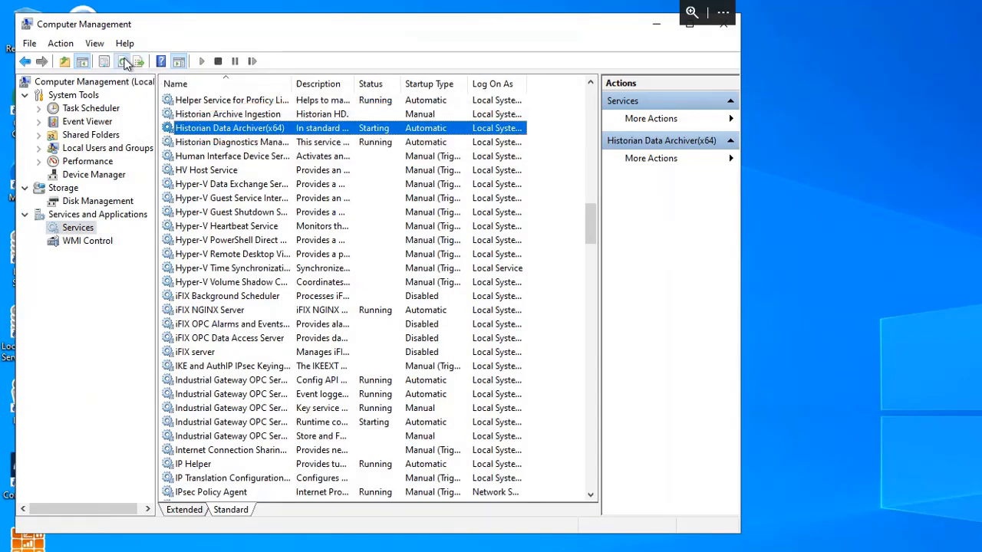